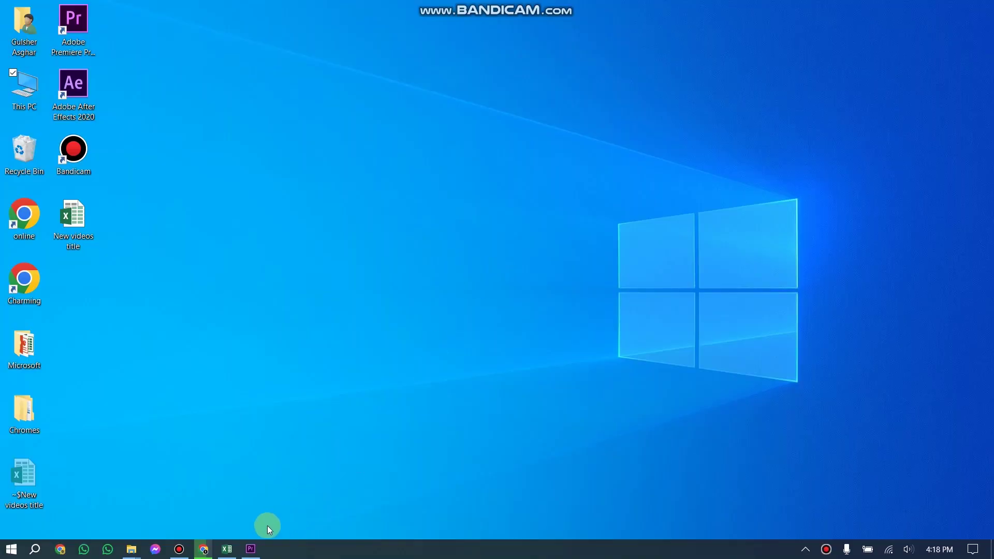
- Launch Premiere Pro and create a new project named Untitled in D:\songs\project file
click(253, 549)
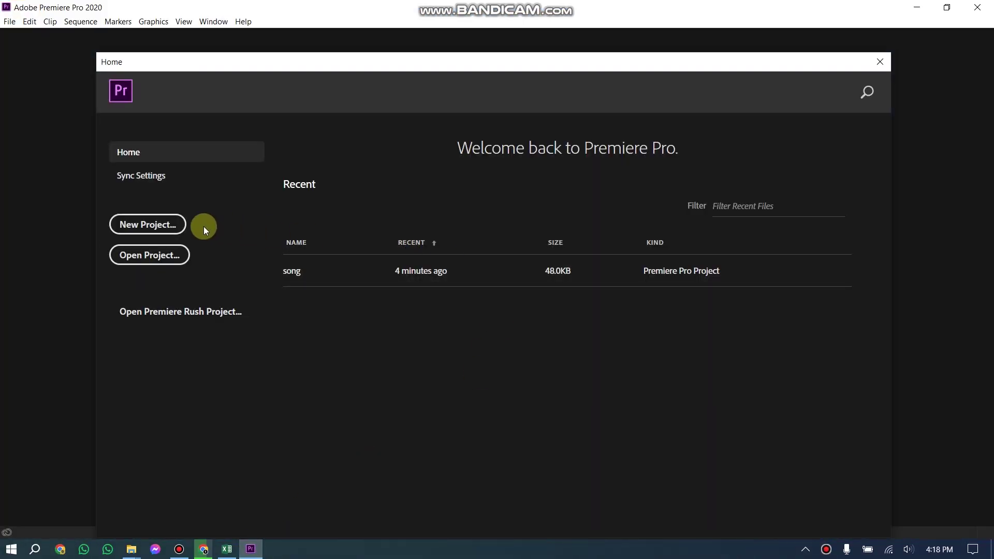
click(145, 225)
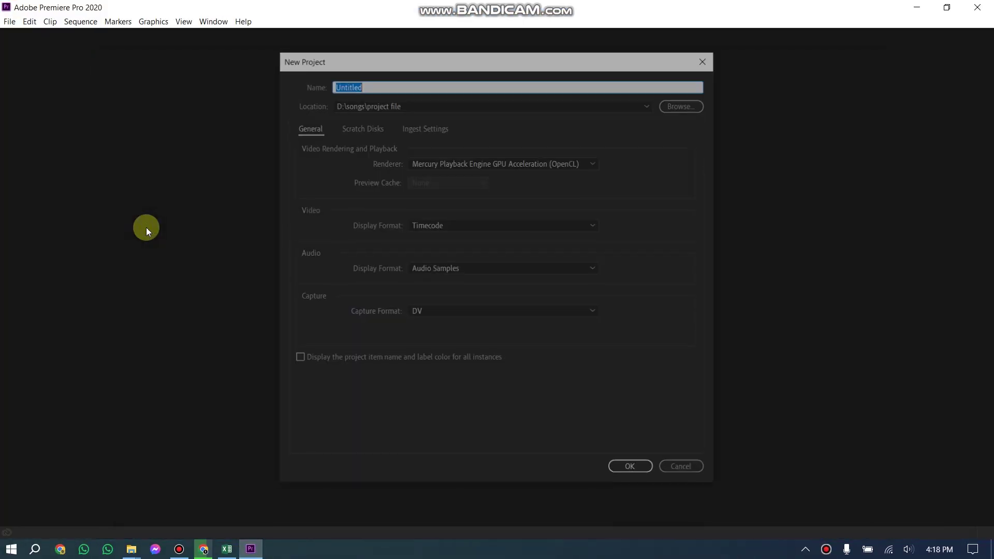
click(633, 470)
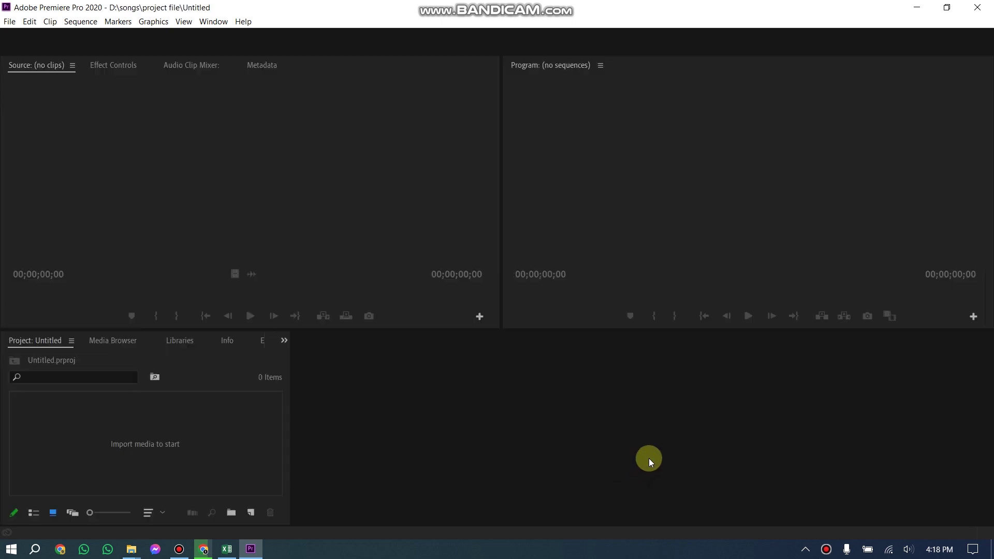
- Import pexels-alex-green-6626006.jpg from Downloads and load it in the Source monitor
double_click(200, 419)
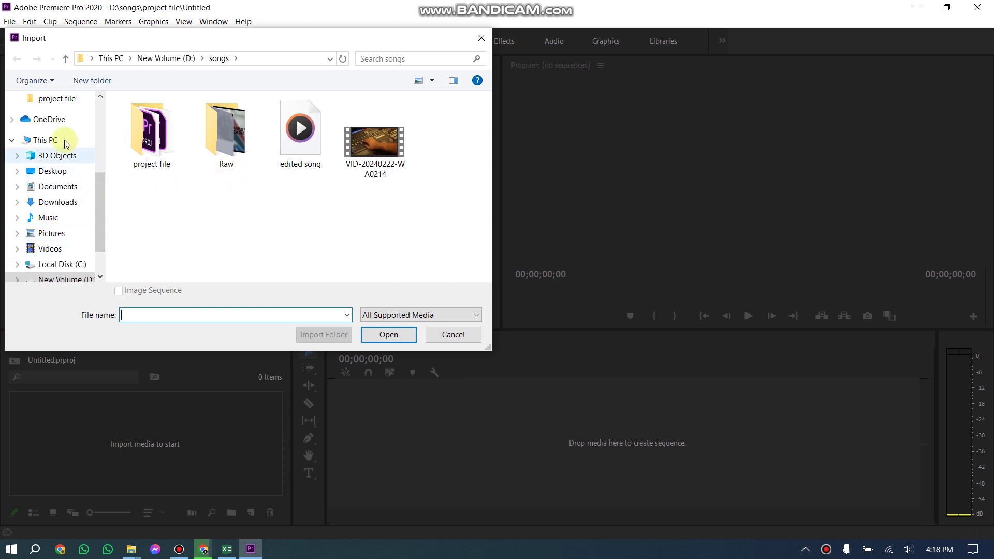
click(55, 207)
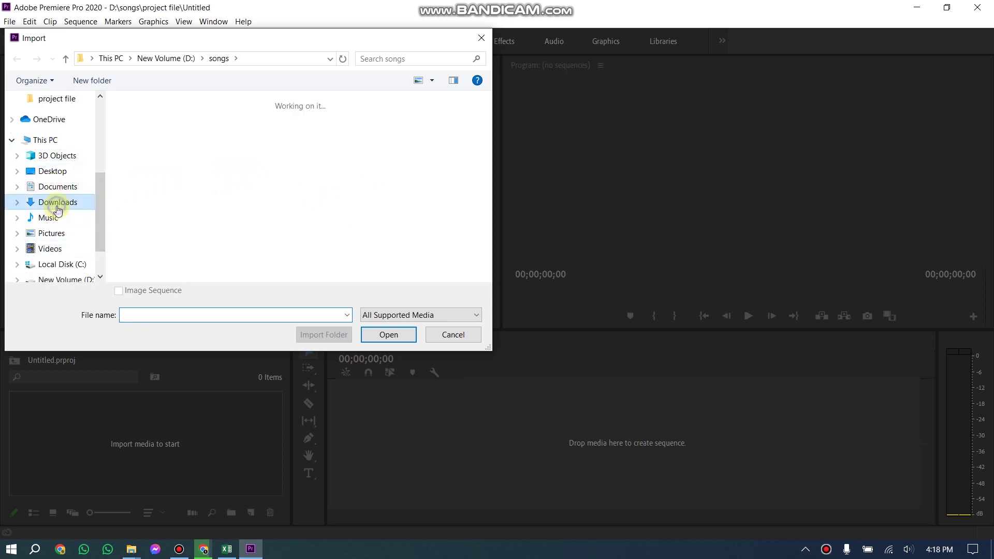
click(167, 166)
click(390, 336)
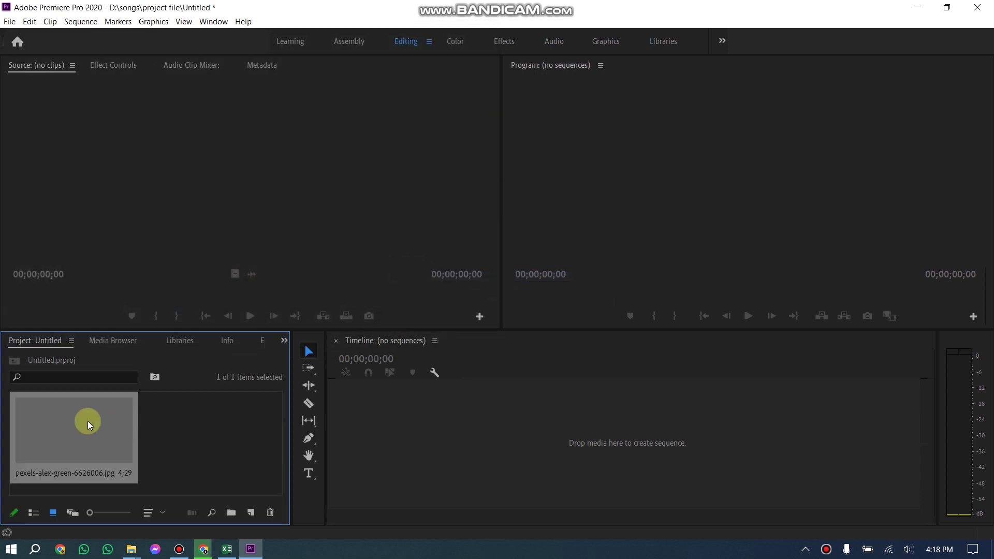
double_click(86, 427)
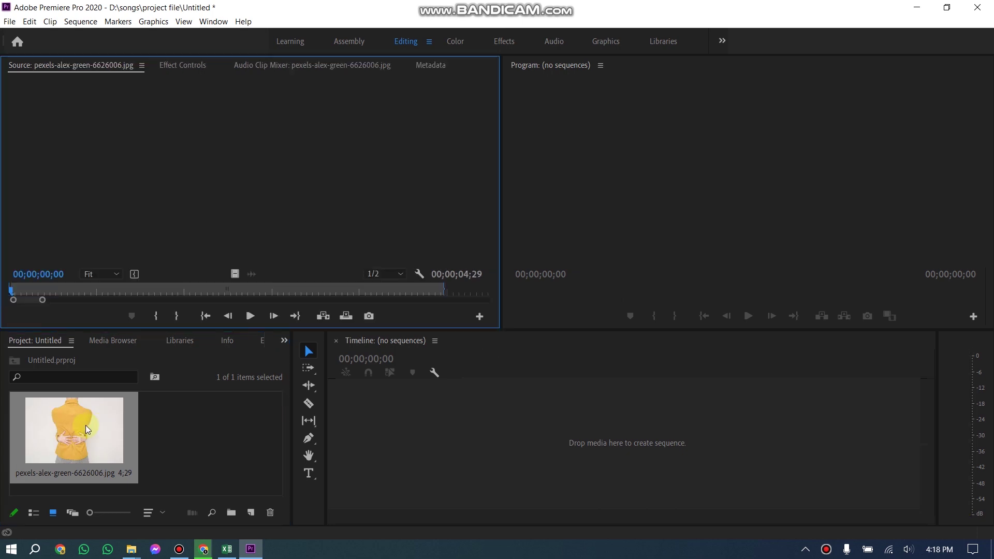
- Make a sequence from the photo, play it, rewind to 0, and switch to the Effects workspace
drag(235, 184, 524, 437)
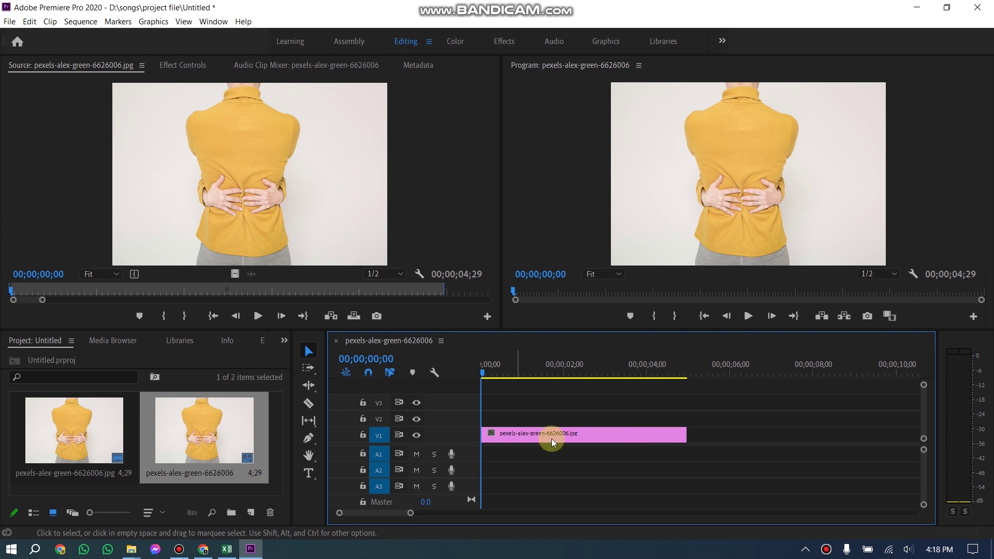
key(space)
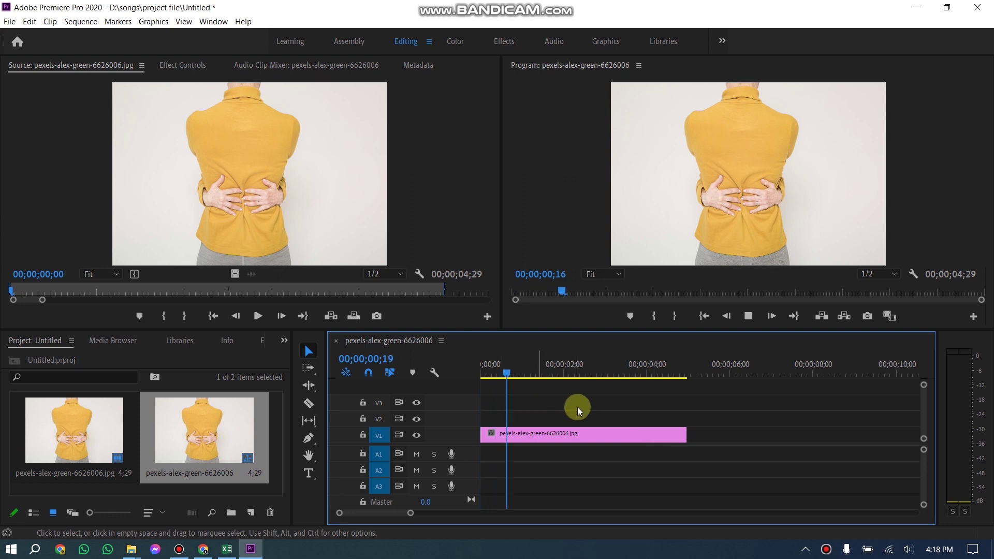
key(space)
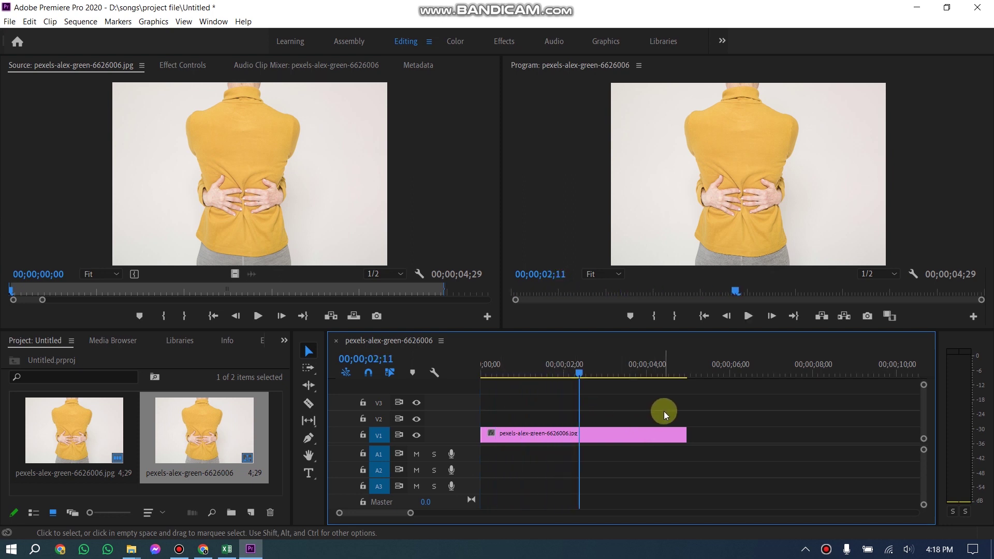
drag(580, 372, 481, 372)
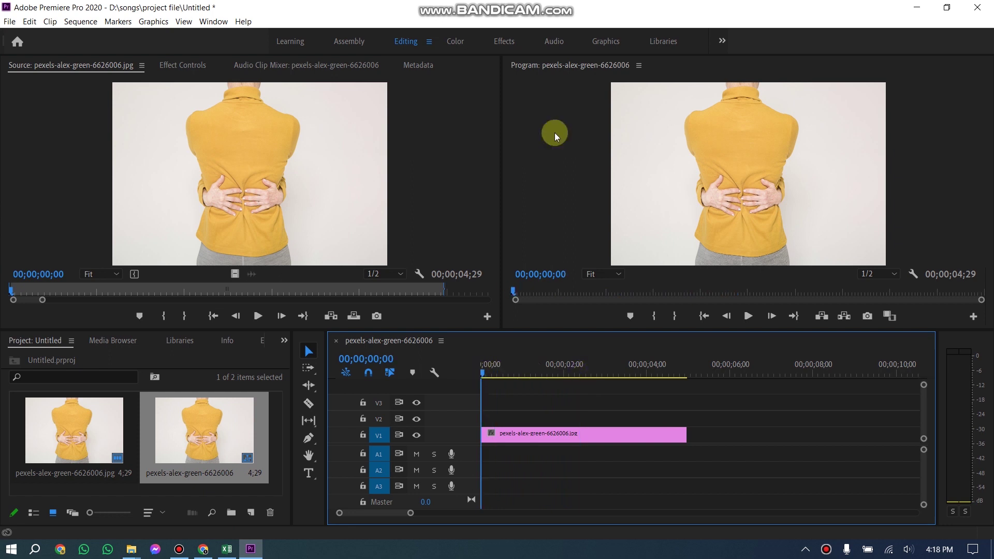
click(511, 42)
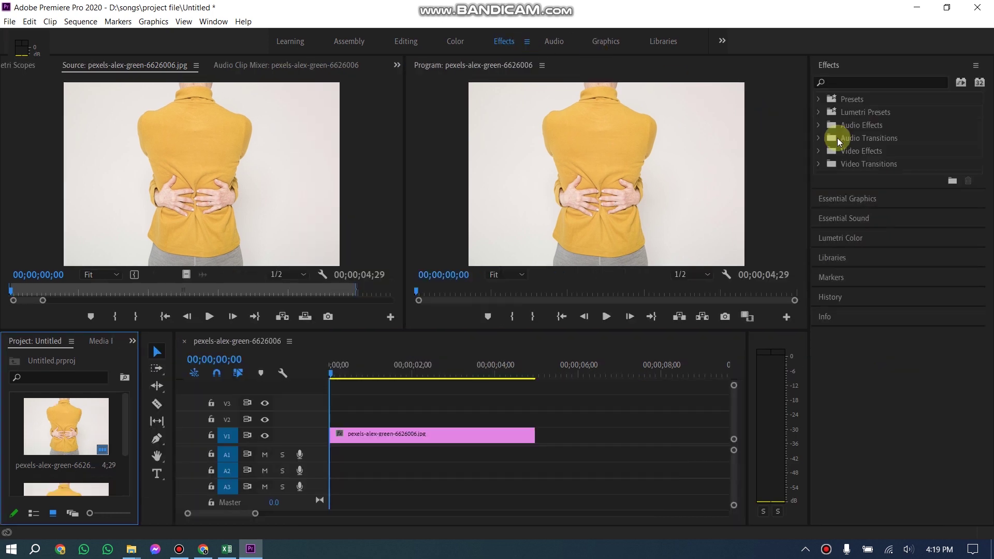
- Search effects for 'color key' and apply Color Key to the photo clip on V1
click(843, 80)
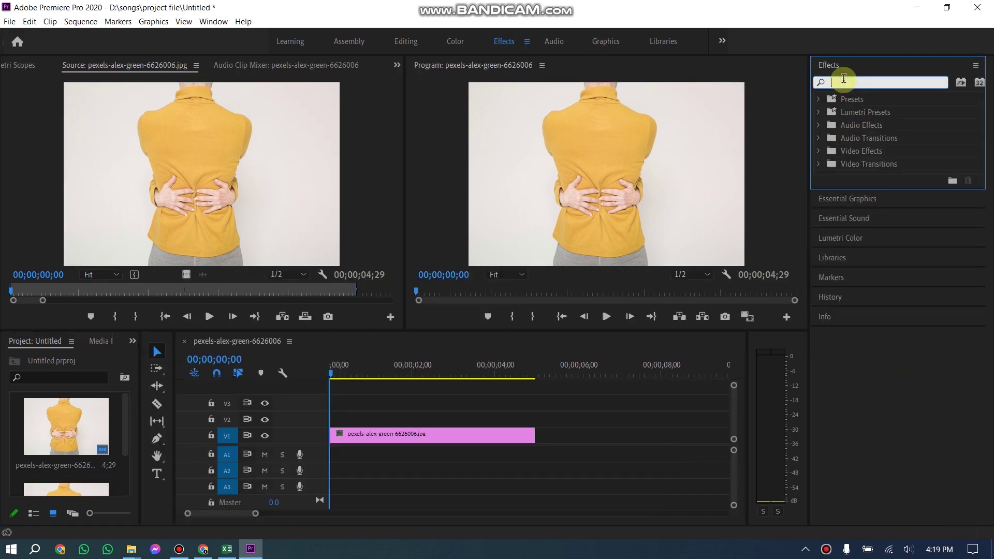
text(color)
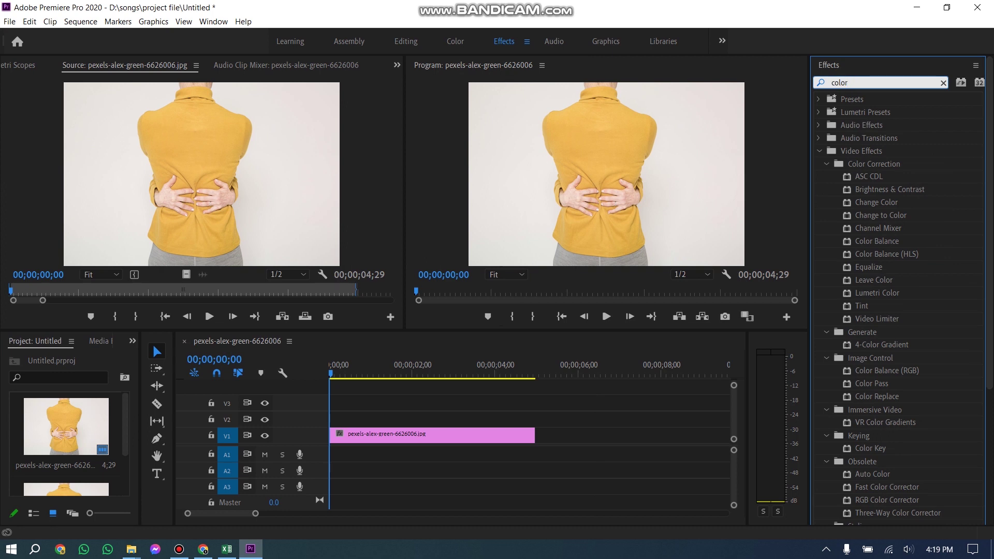
text( key)
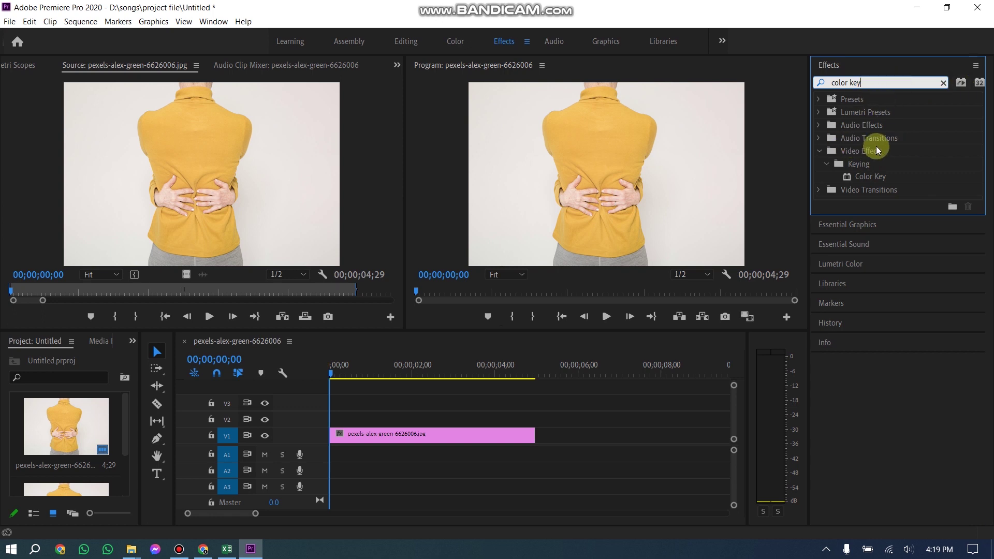
click(875, 179)
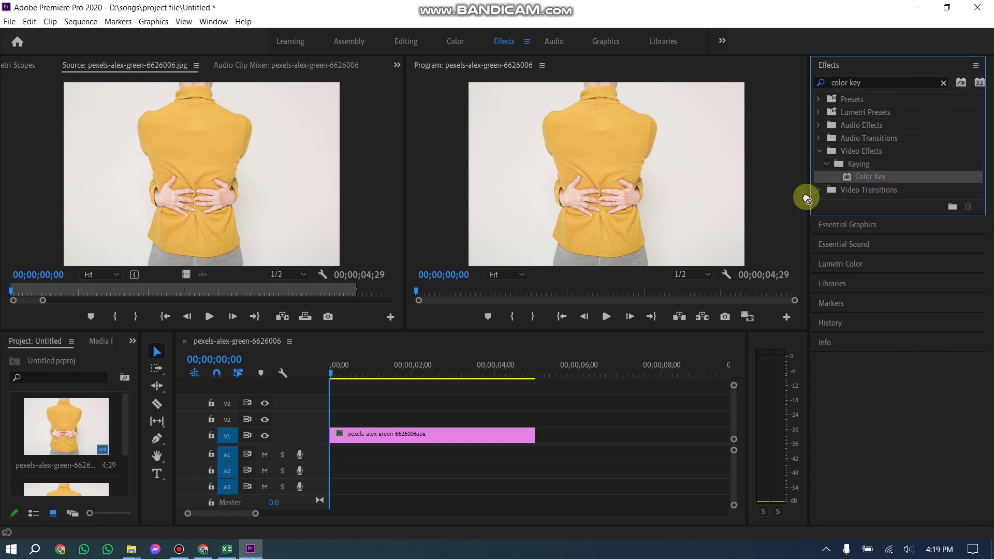
drag(603, 380, 460, 435)
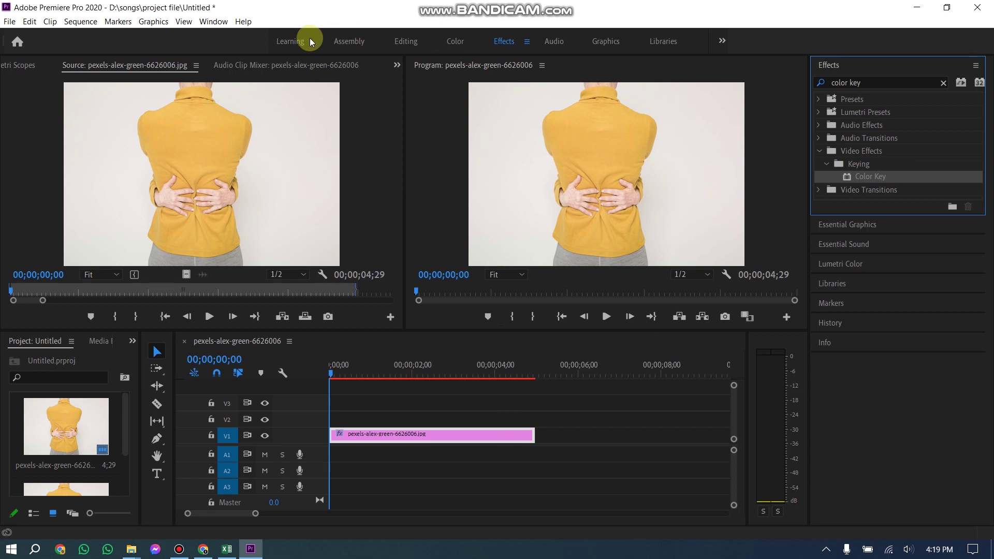
- Show the photo clip's Effect Controls and sample the white background as the Color Key colour
click(396, 64)
click(434, 81)
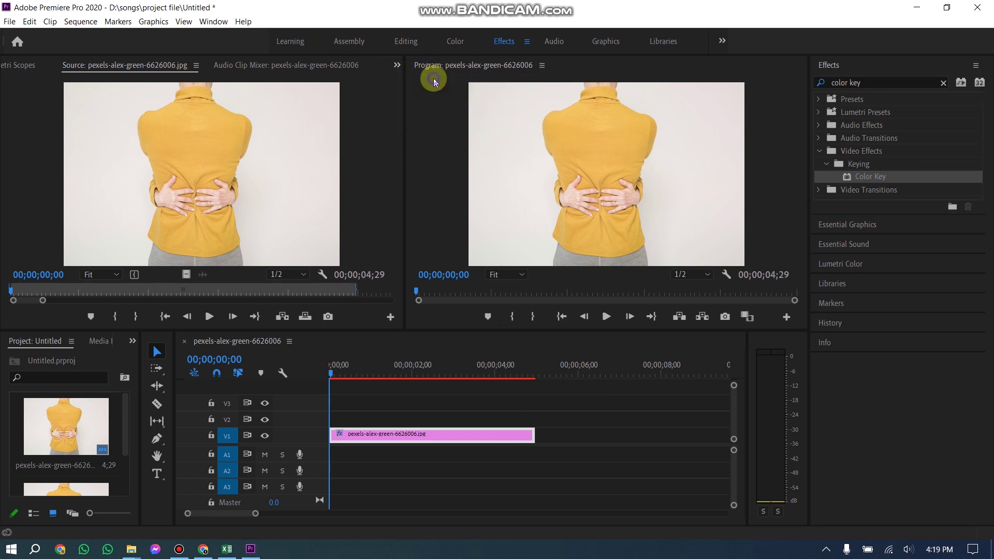
click(375, 432)
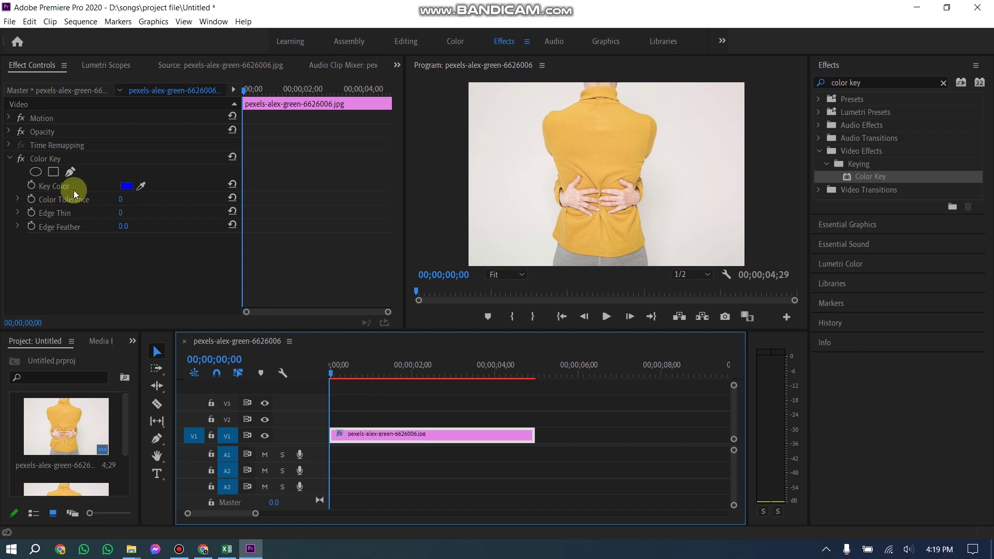
drag(138, 183, 503, 150)
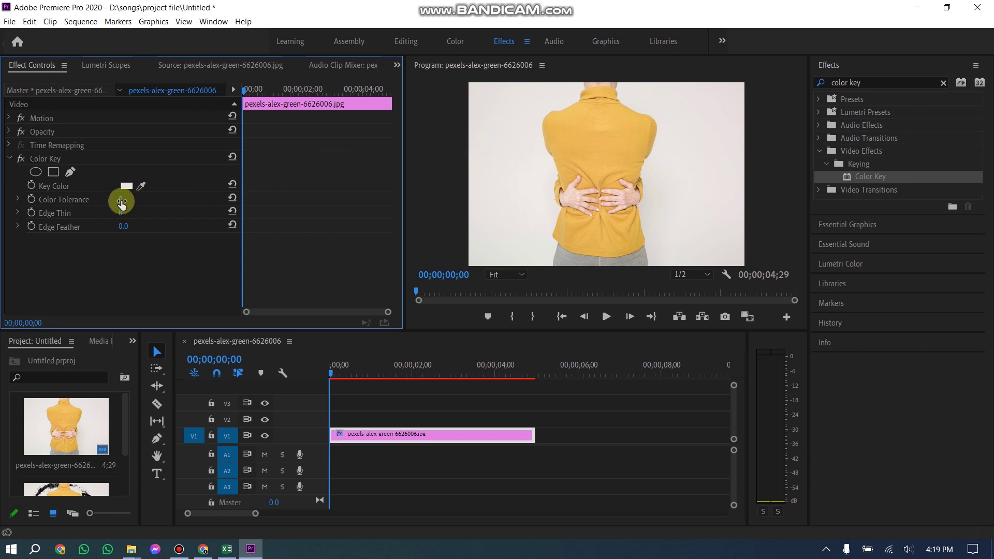
- Tune Color Tolerance and Edge Thin, then raise Edge Feather to 7.1
mouse_move(121, 199)
mouse_down()
mouse_move(155, 200)
mouse_move(133, 199)
mouse_up()
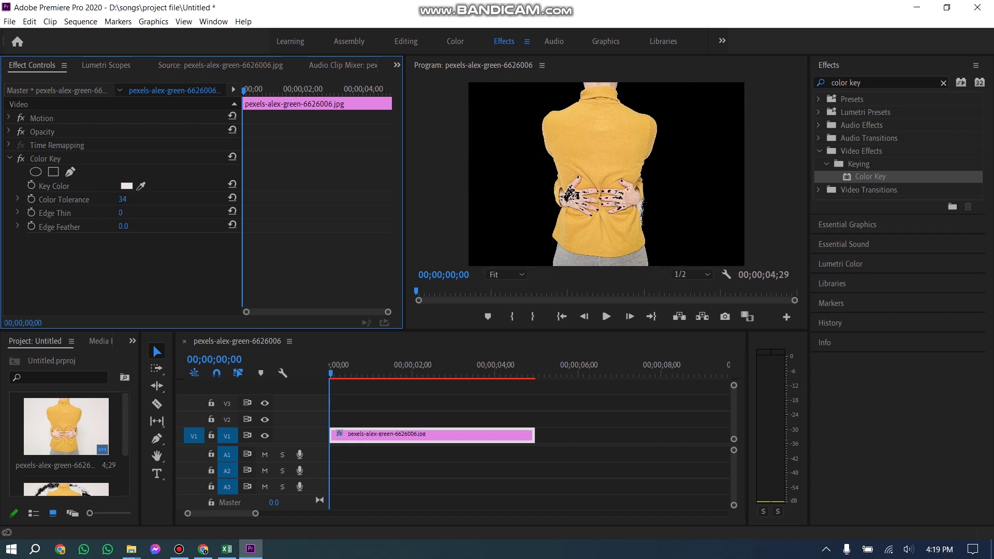
drag(120, 212, 124, 213)
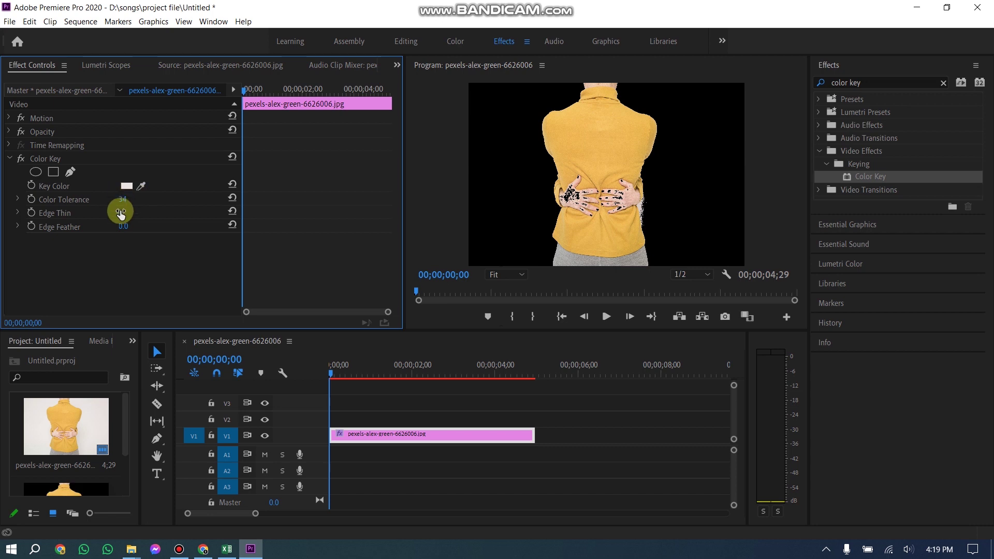
drag(123, 199, 127, 205)
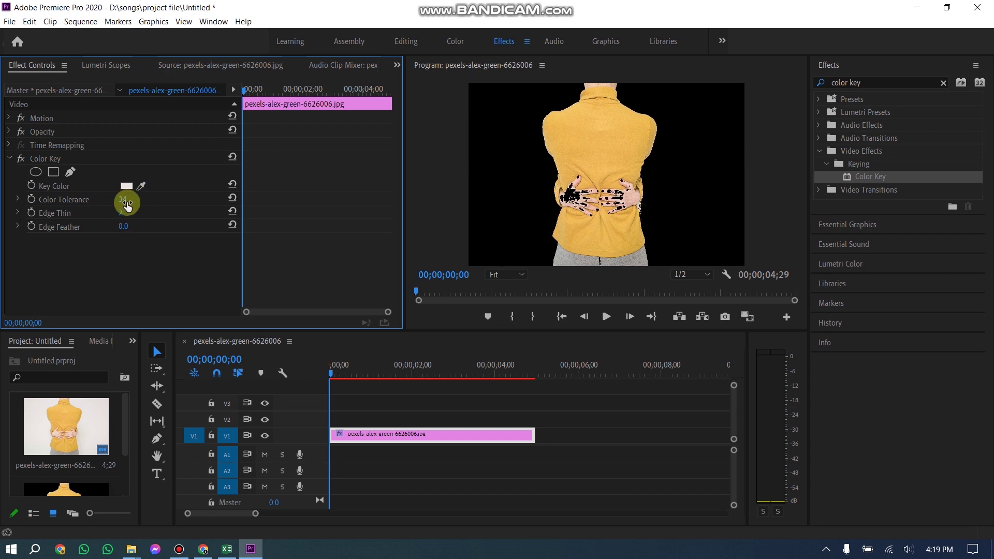
drag(123, 200, 126, 199)
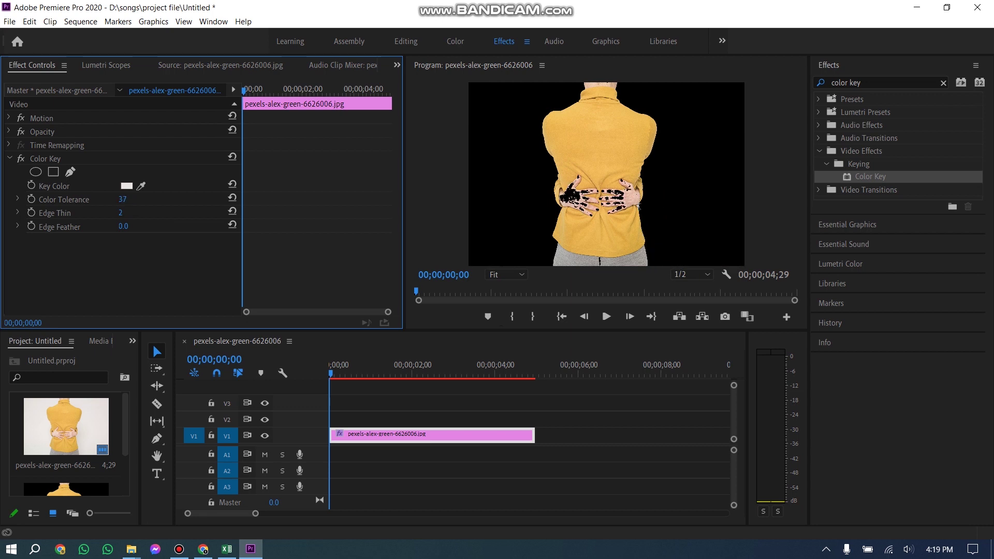
drag(124, 226, 135, 226)
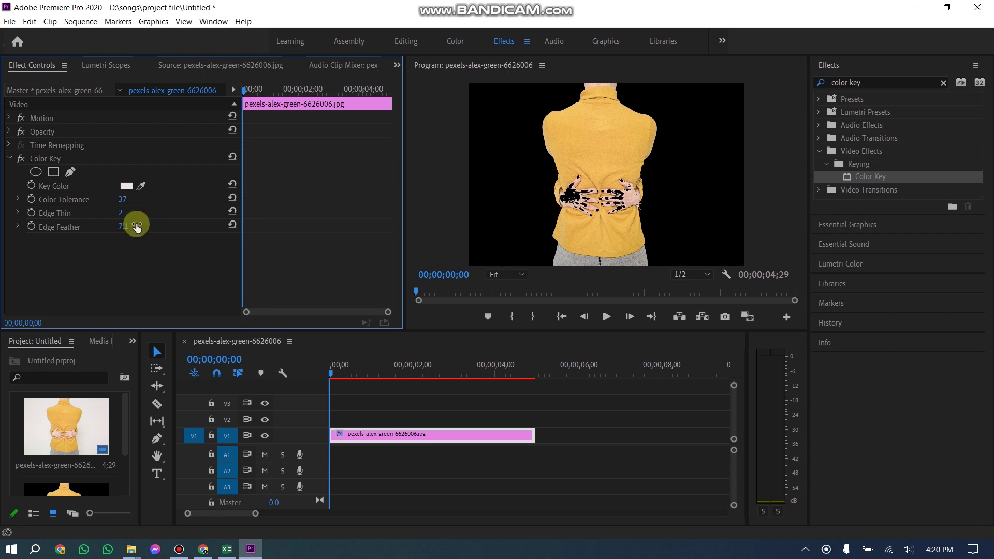
click(74, 172)
- Draw a closed Pen mask around the hands in the Program monitor
click(569, 193)
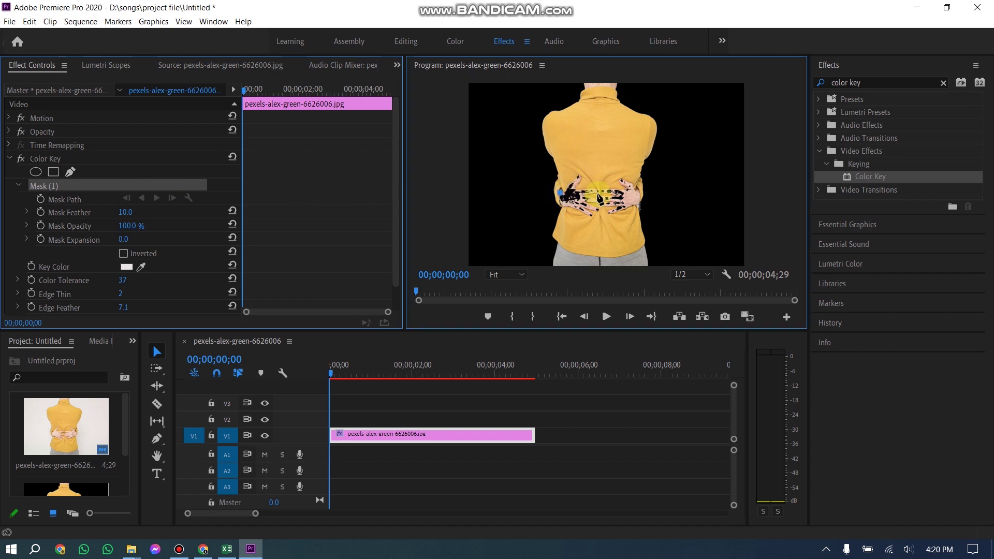
click(625, 181)
click(635, 180)
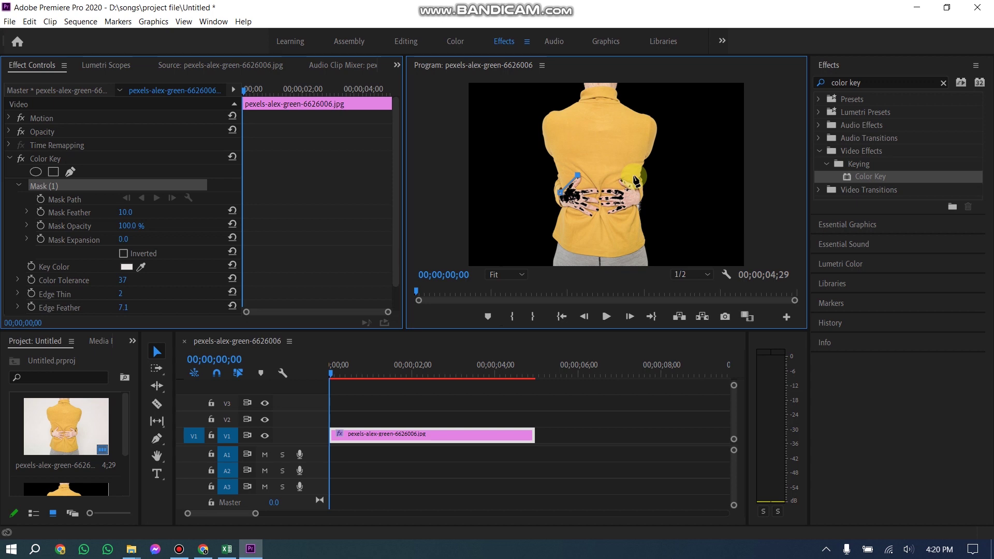
click(638, 207)
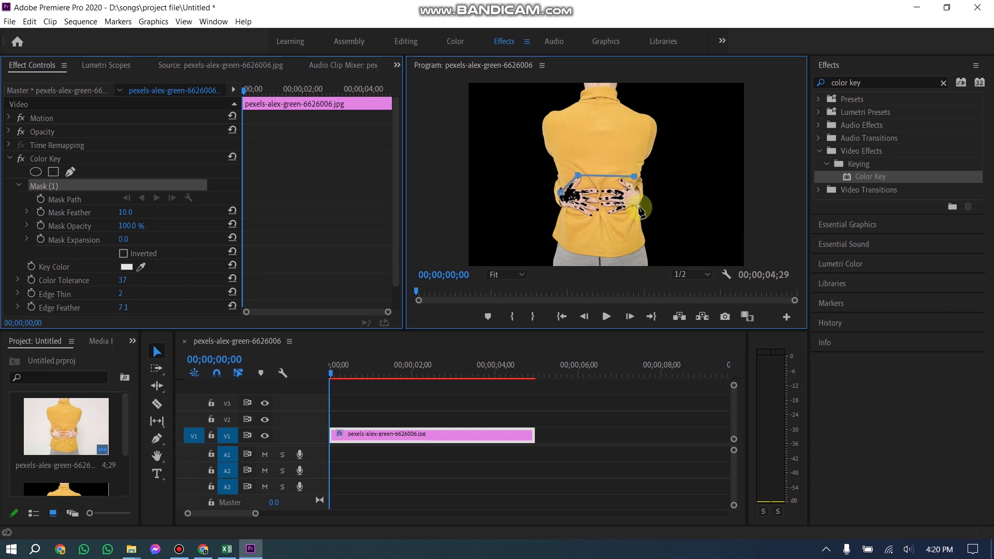
click(603, 228)
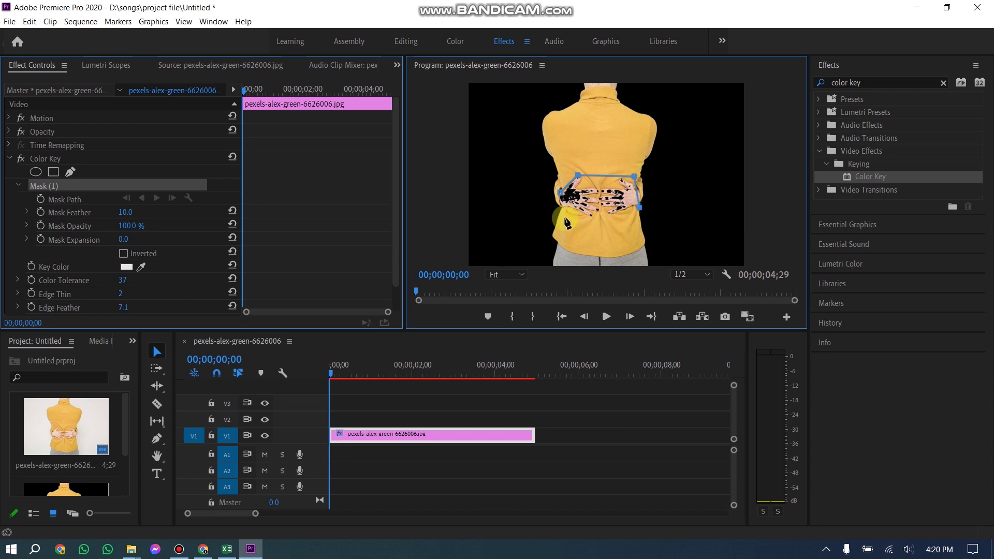
click(562, 195)
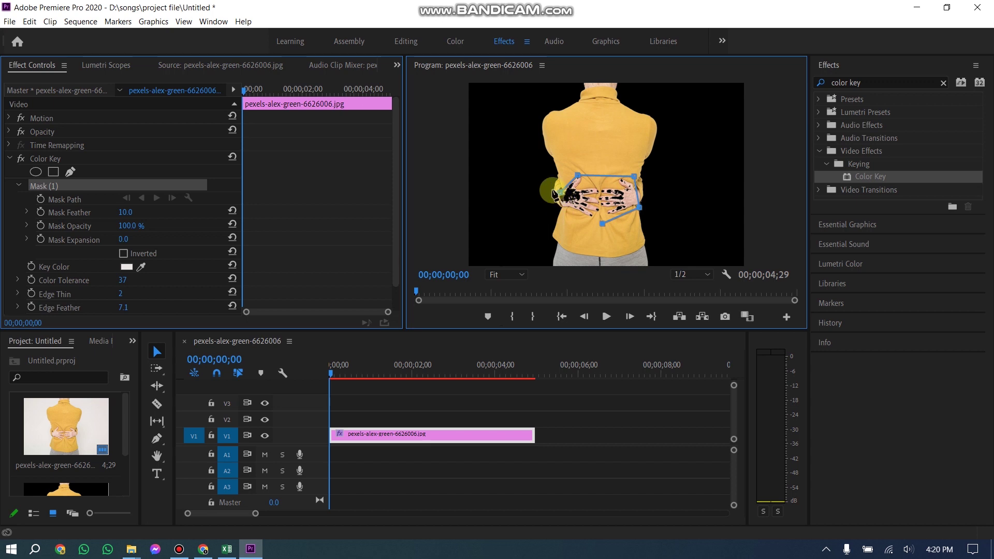
- Fit the mask over the hands, set it to Inverted, and deselect the clip
drag(562, 195, 562, 218)
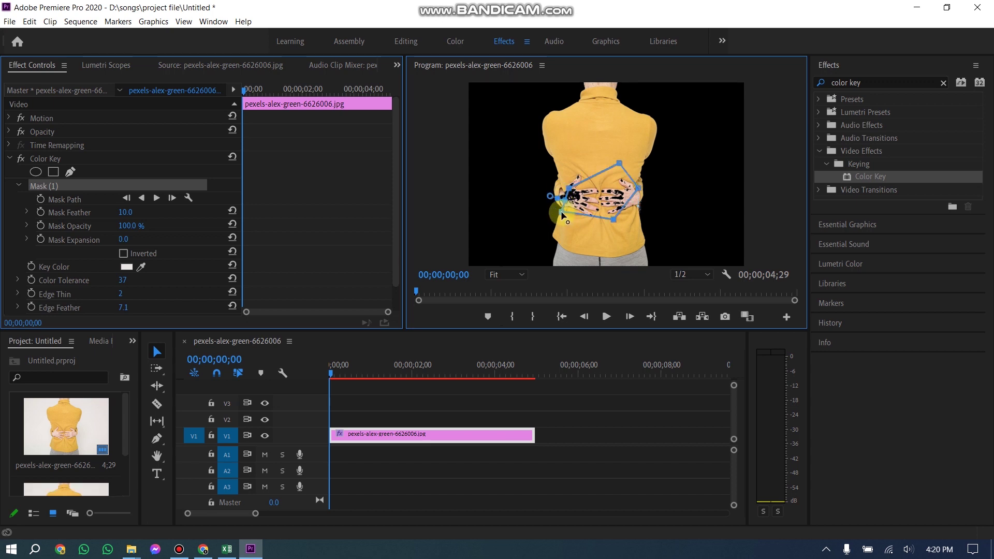
drag(560, 210, 584, 183)
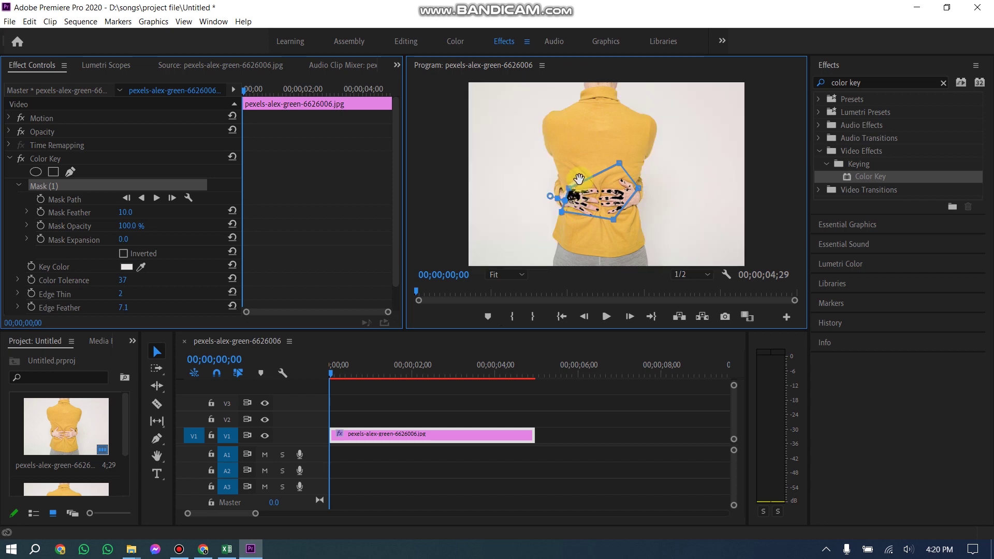
click(124, 253)
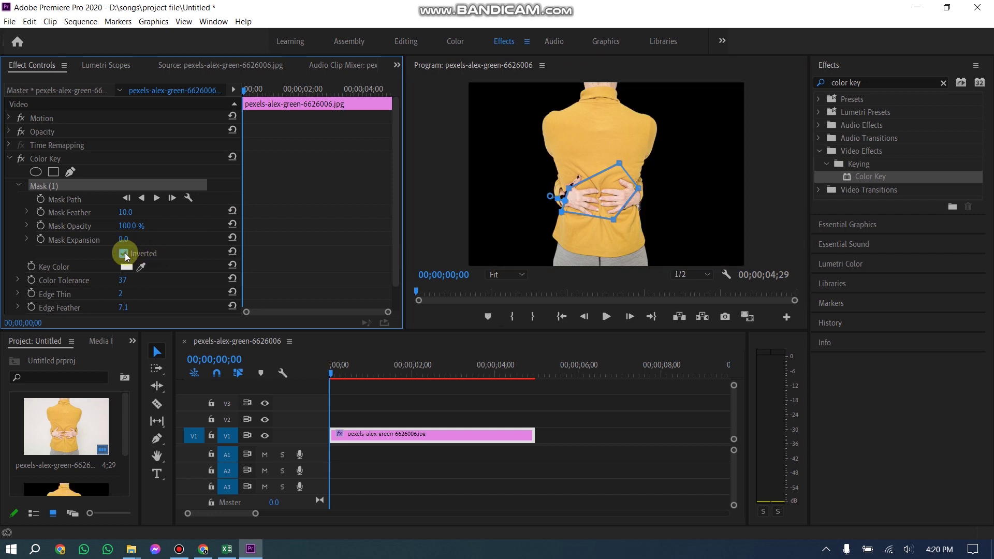
click(587, 193)
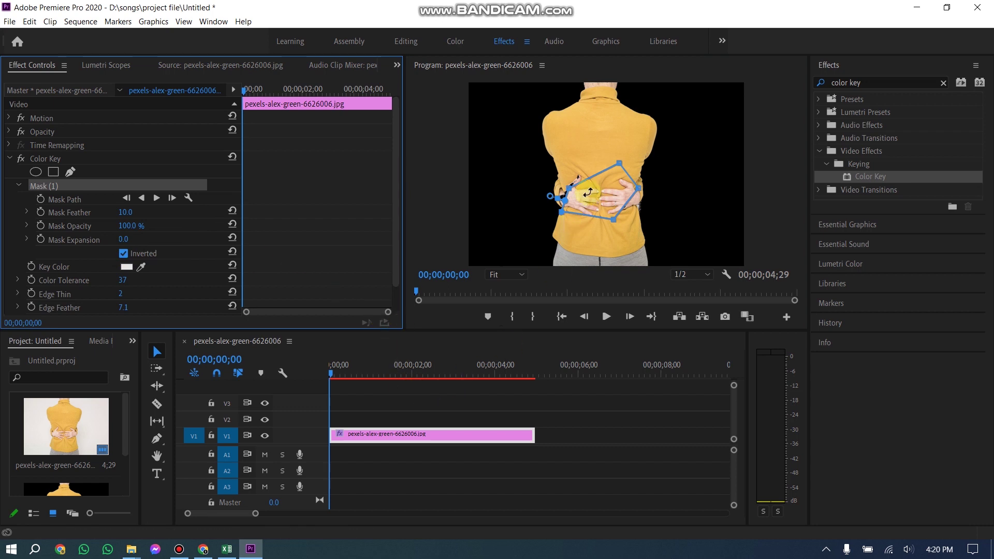
click(483, 393)
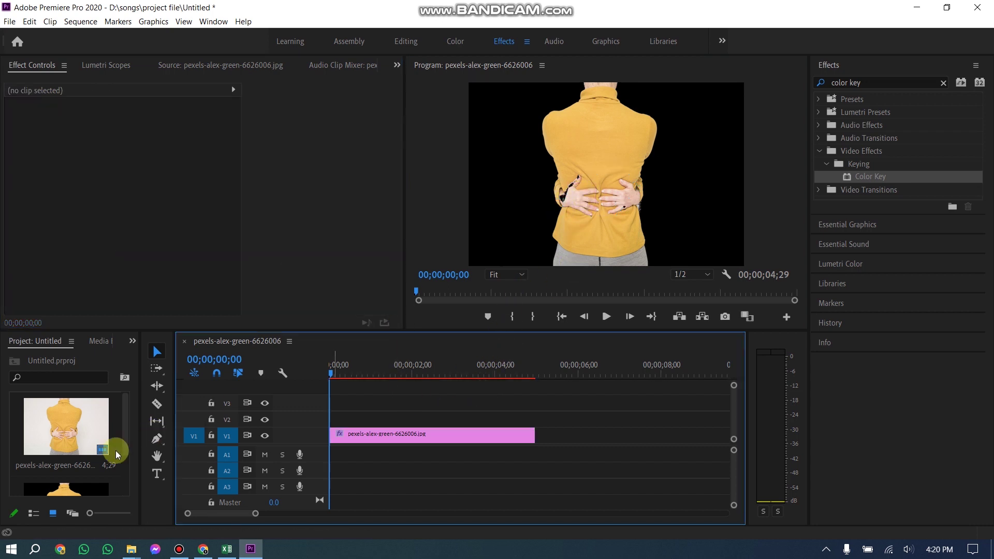
- Import pexels-artem-podrez-6787149 (Original).mp4 from Downloads and preview it in the Source monitor
scroll(82, 449, down, 2)
scroll(91, 432, up, 2)
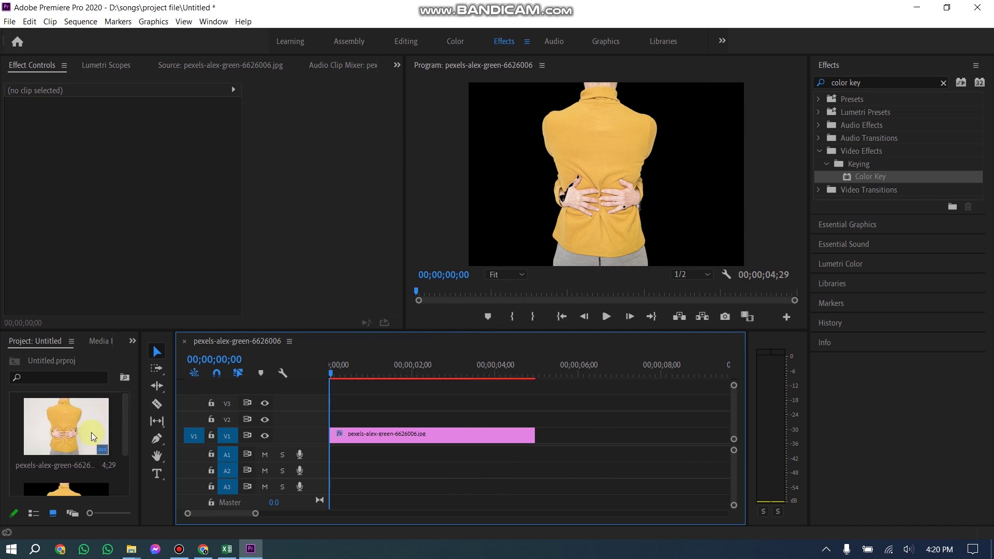
double_click(116, 474)
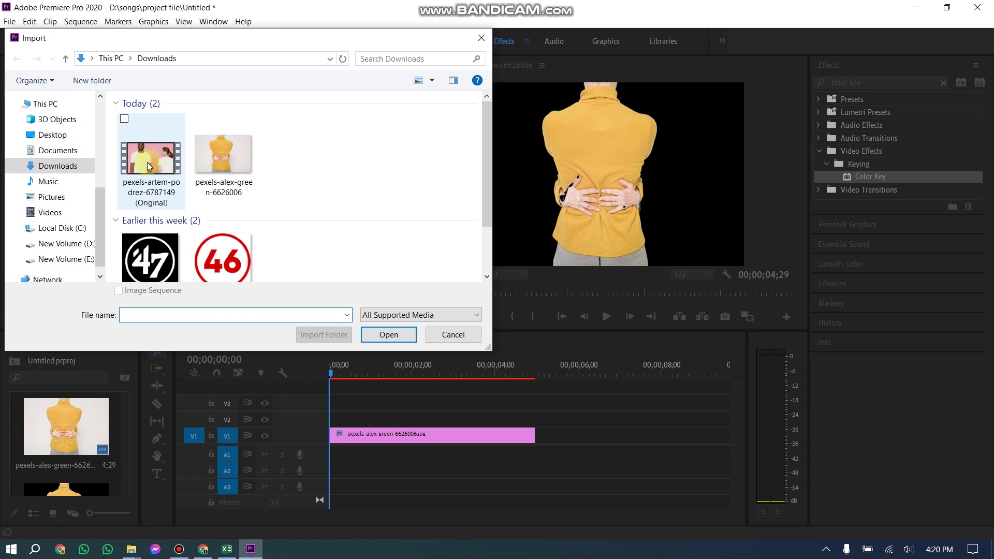
click(155, 160)
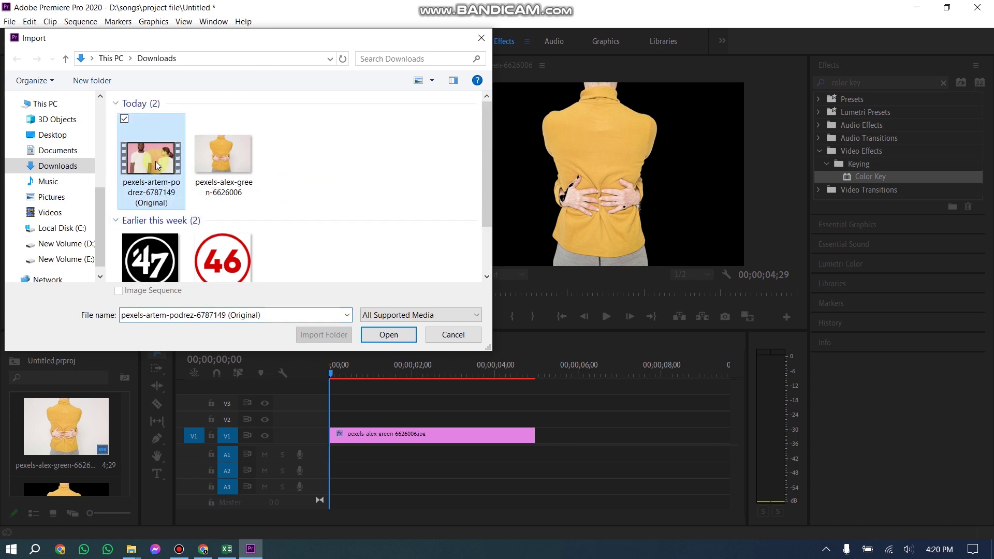
click(393, 340)
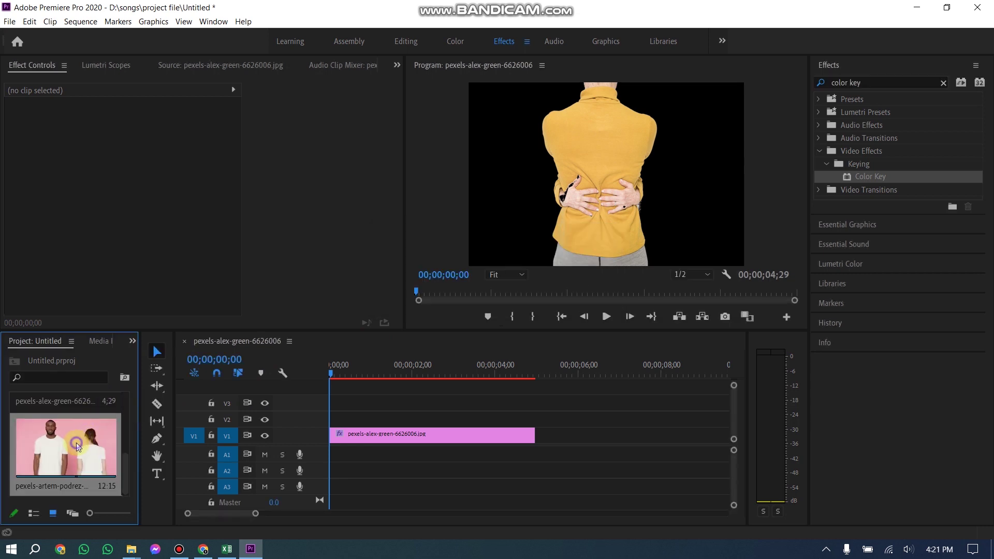
double_click(76, 446)
drag(200, 180, 353, 453)
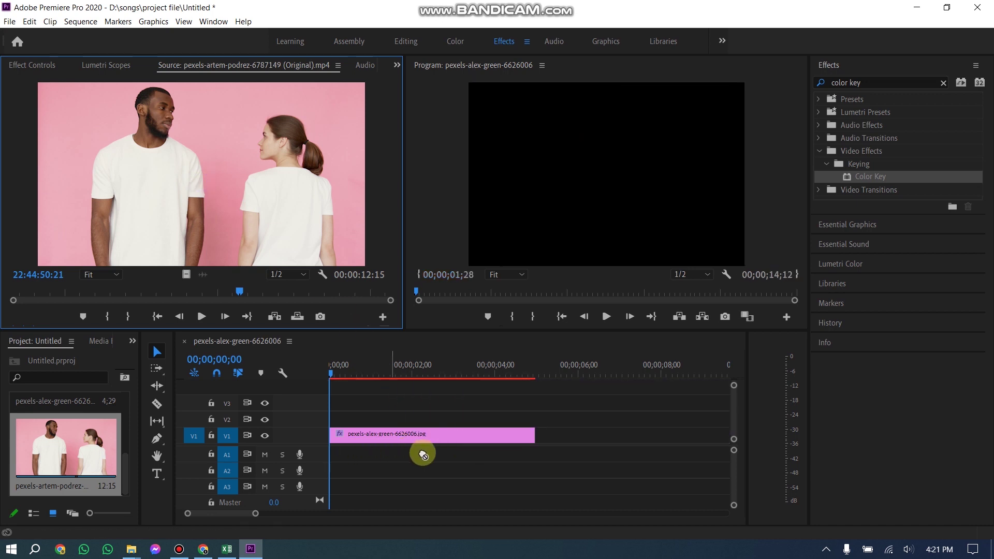
- Place the pink video on V1 at the sequence start beneath the photo and preview the composite
mouse_move(354, 453)
mouse_down()
mouse_move(485, 433)
mouse_move(440, 433)
mouse_move(441, 417)
mouse_up()
drag(583, 440, 366, 437)
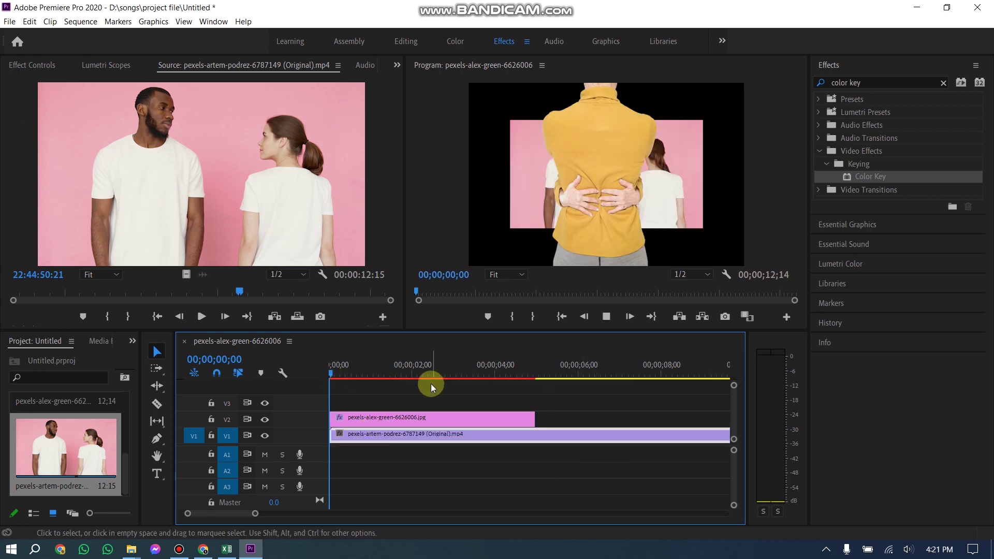
key(space)
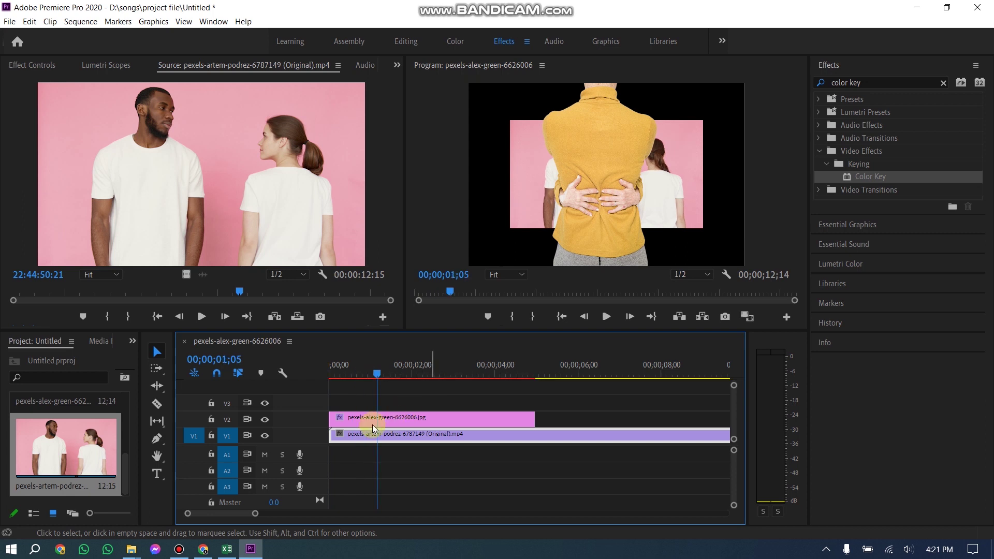
click(529, 173)
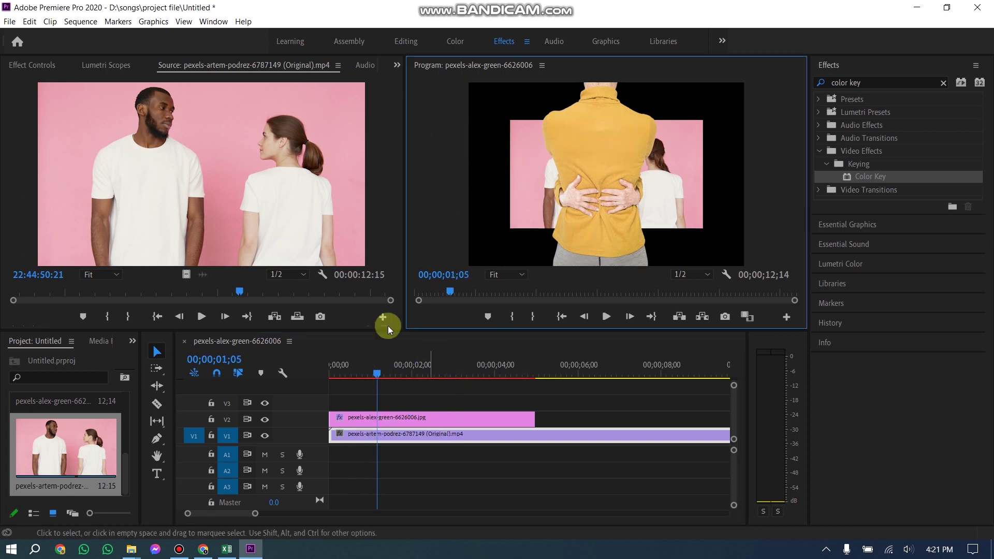
click(399, 65)
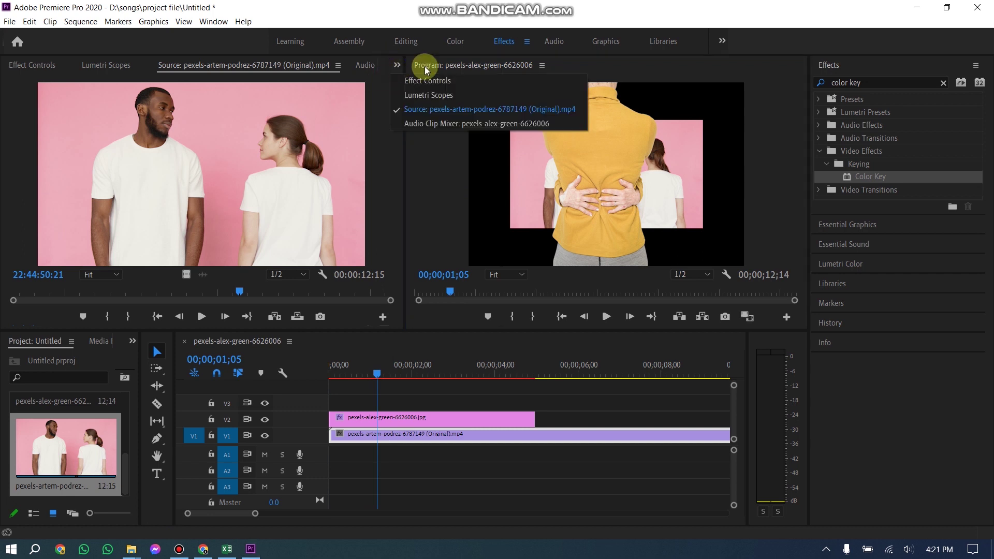
click(429, 78)
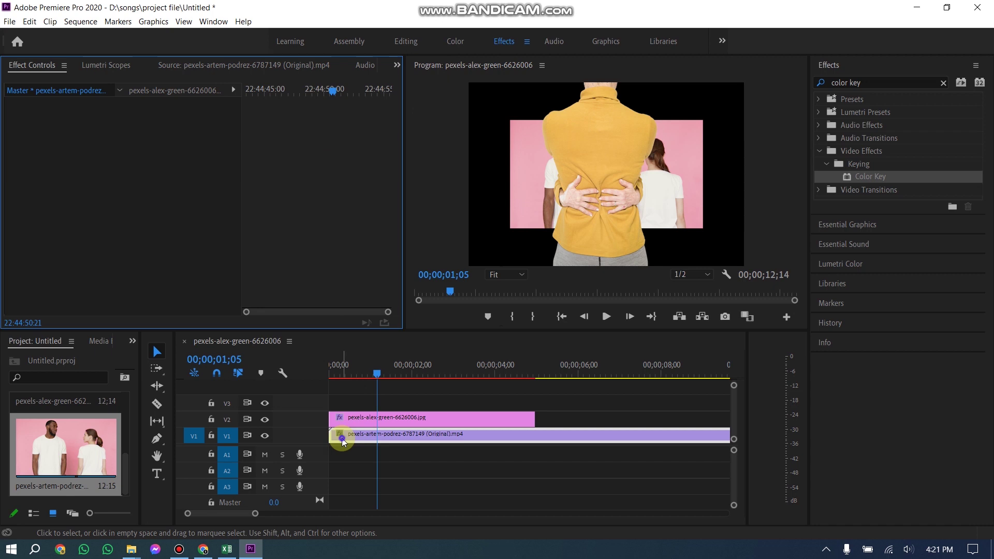
- Set the pink video clip's Motion Position X to 2281
click(341, 438)
click(9, 118)
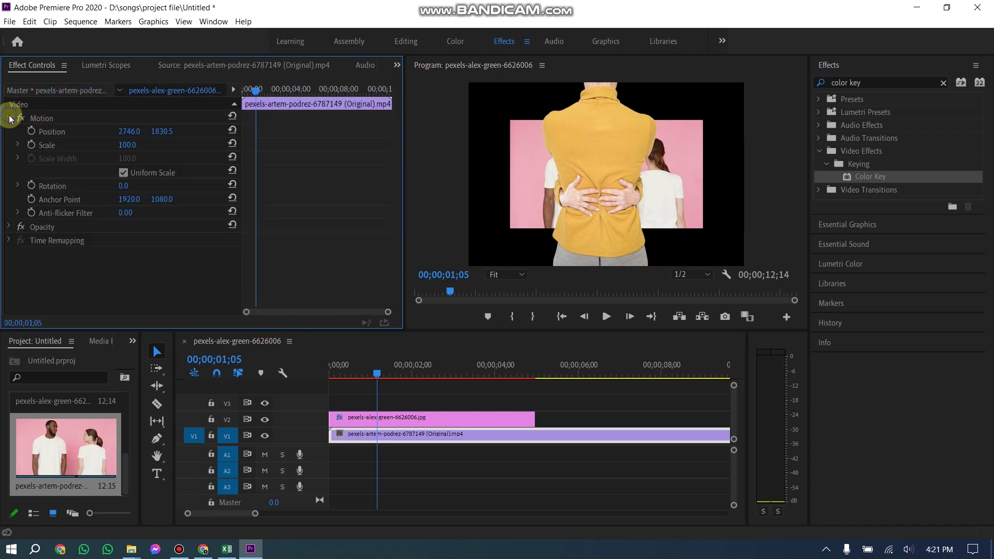
drag(129, 131, 56, 131)
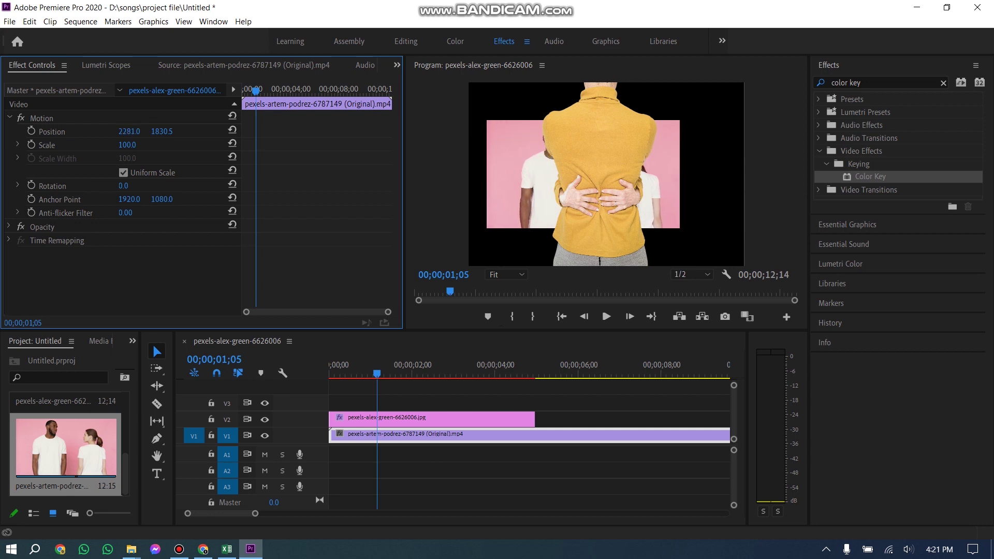